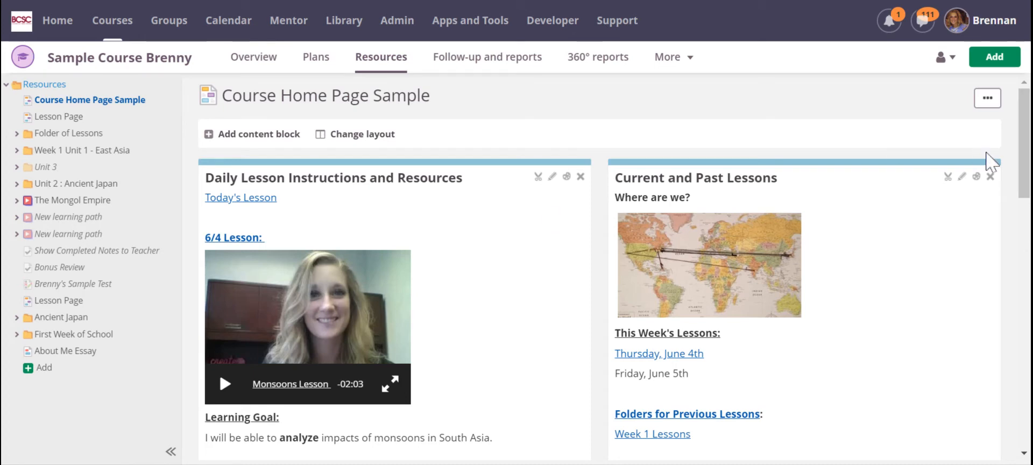
drag(1023, 91, 1030, 123)
click(1026, 123)
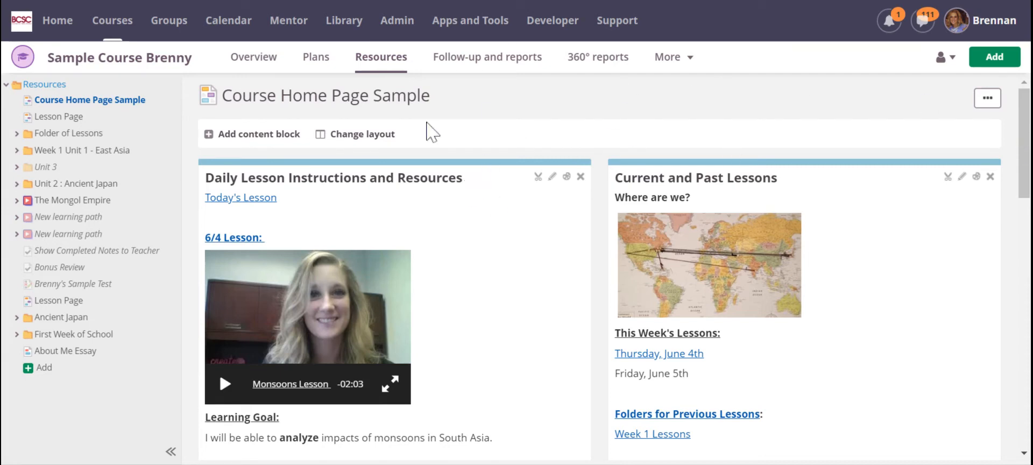
mouse_move(1024, 124)
mouse_down()
mouse_move(1023, 135)
mouse_move(1024, 124)
mouse_up()
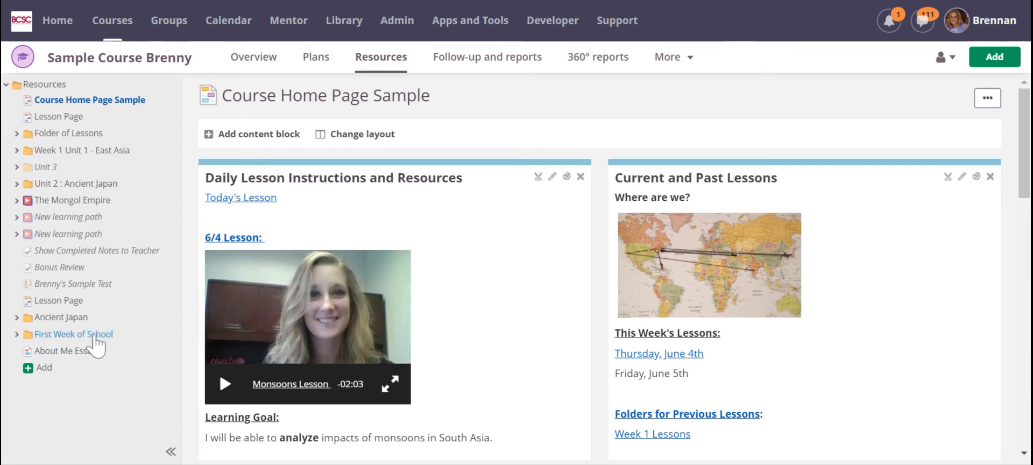
drag(1027, 162, 1027, 177)
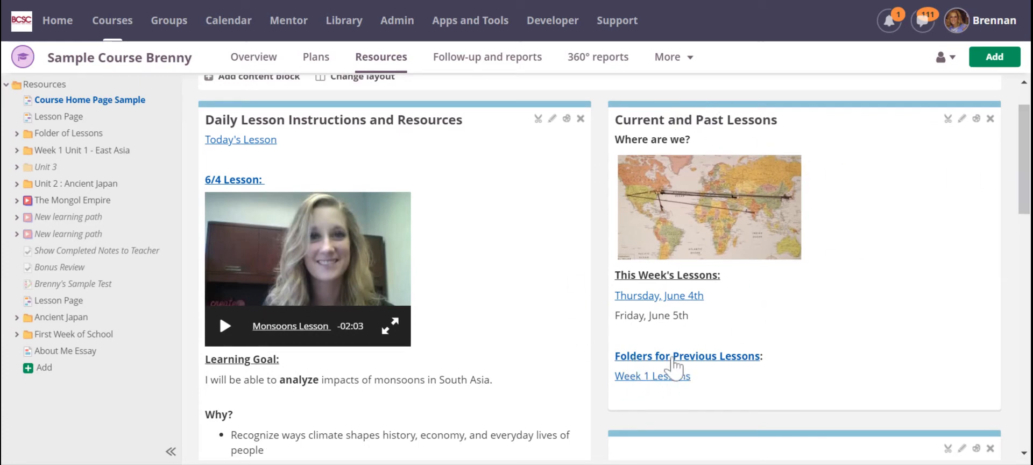
mouse_move(1027, 178)
mouse_down()
mouse_move(1026, 161)
mouse_move(1029, 192)
mouse_move(1029, 163)
mouse_up()
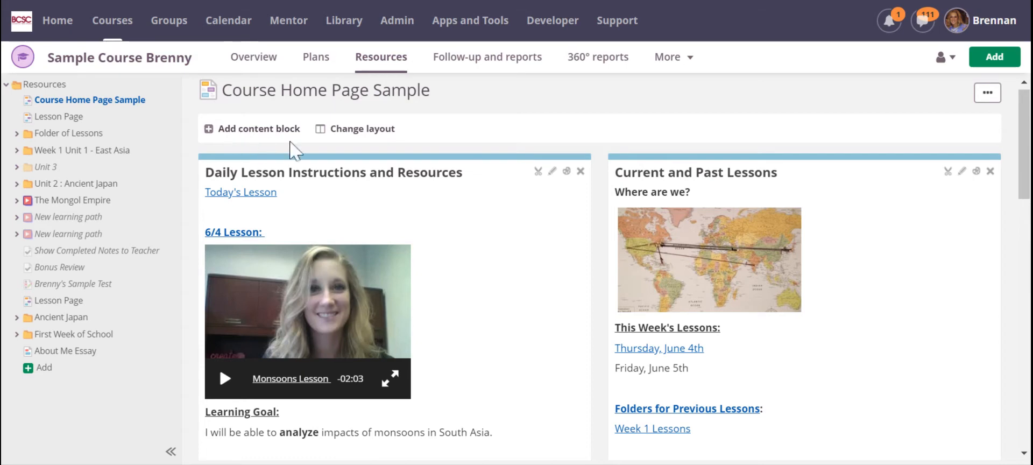
drag(1025, 131, 1025, 131)
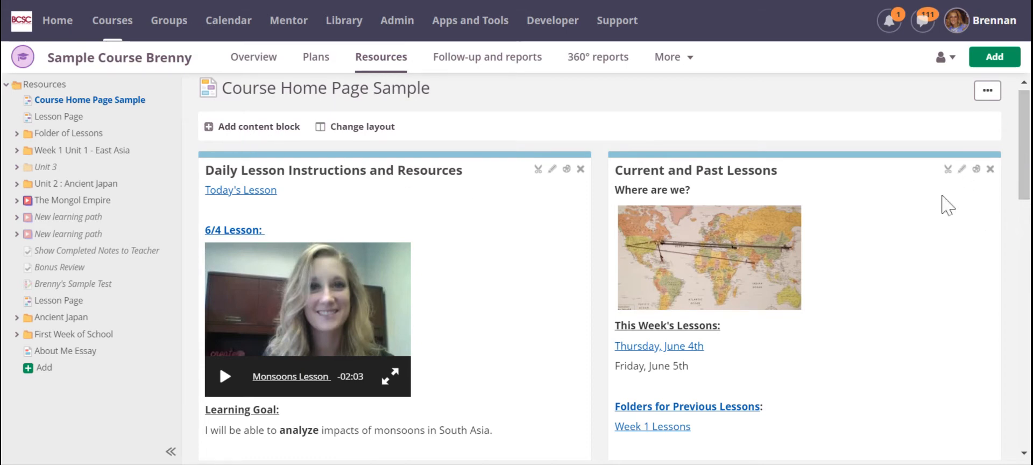
Step: In the Current and Past Lessons block, replace the previous-lessons folder links with "Past Lessons:" and a line "First Week of School (August 10th-14th)"
click(962, 170)
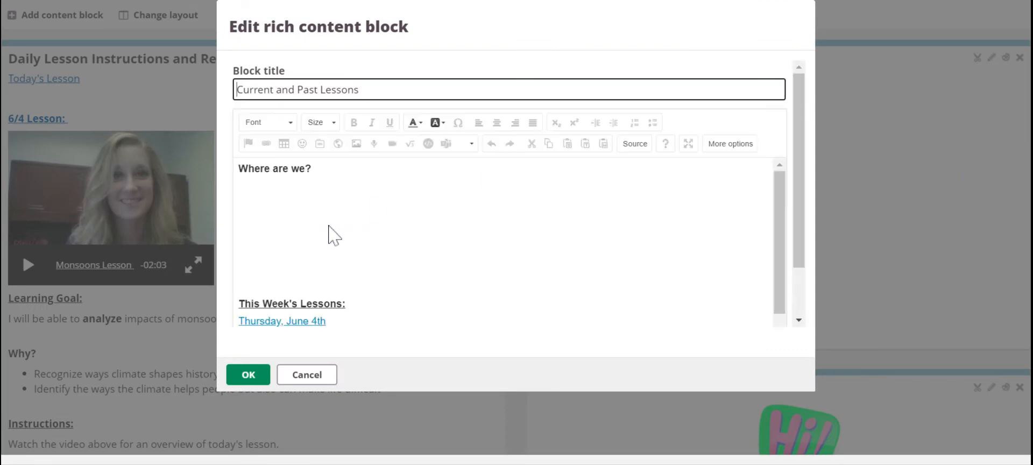
scroll(800, 244, down, 1)
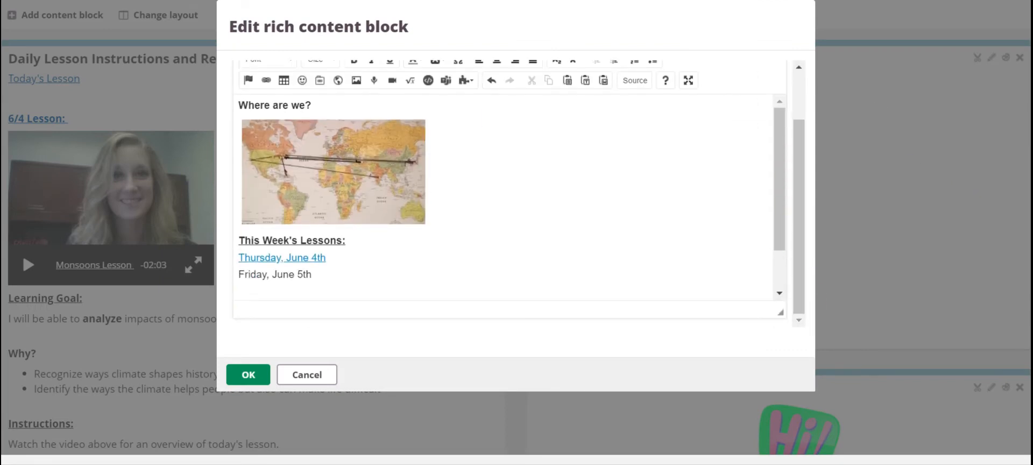
scroll(777, 216, down, 1)
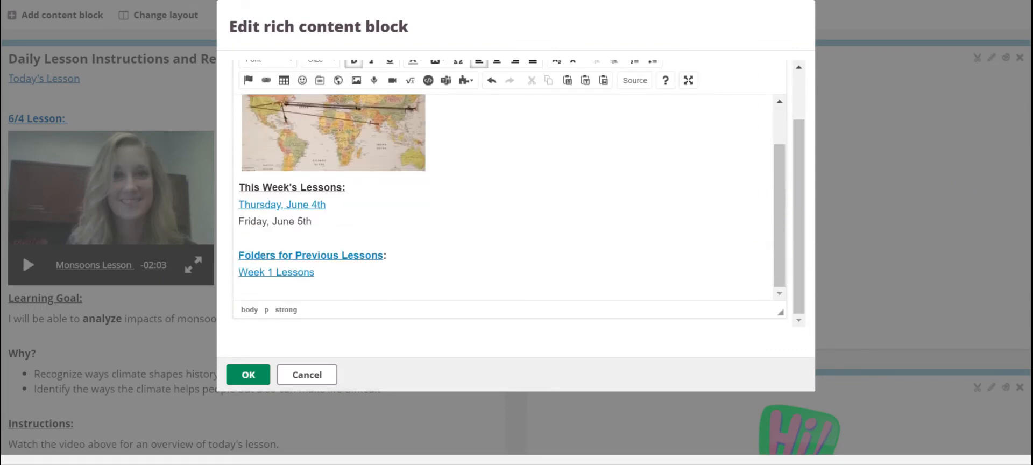
drag(315, 273, 224, 253)
text(Pa)
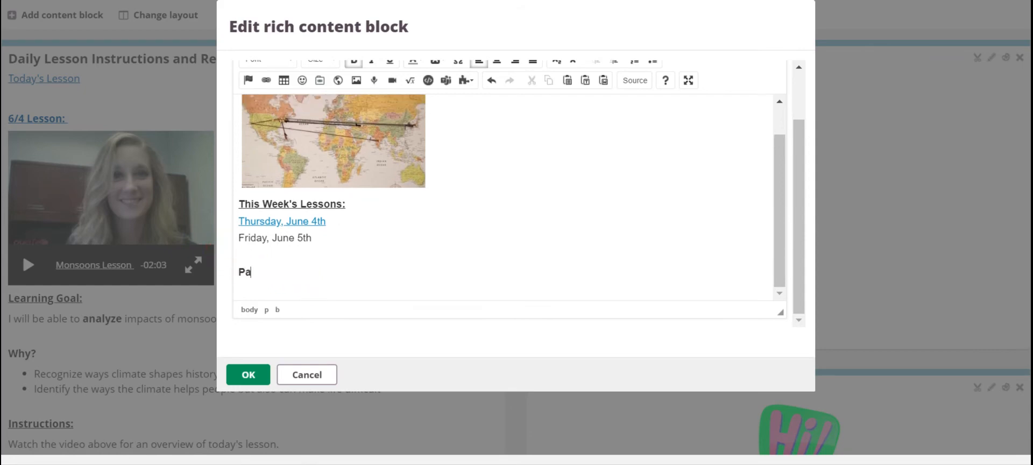
text(st Lessons:)
key(Return)
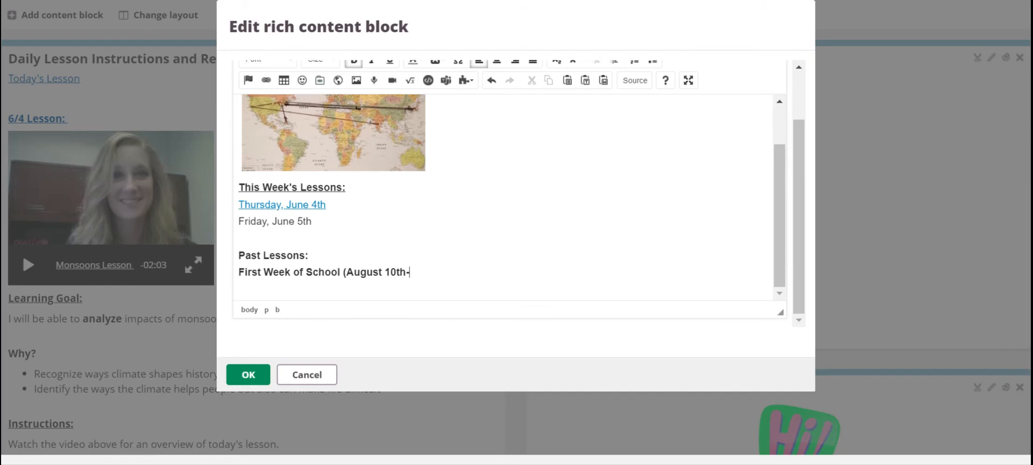
text(14th))
click(249, 374)
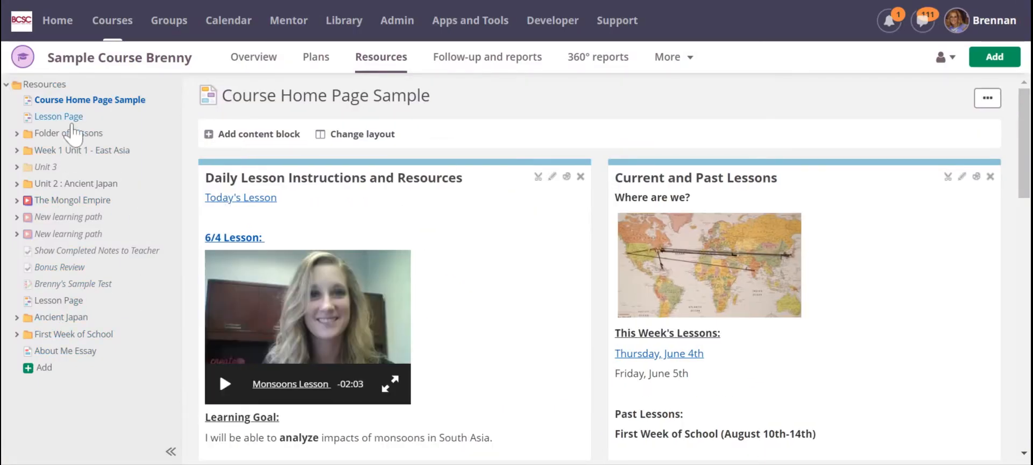
Step: Link the "First Week of School (August 10th-14th)" line in the Current and Past Lessons block to the First Week of School folder's URL
click(85, 336)
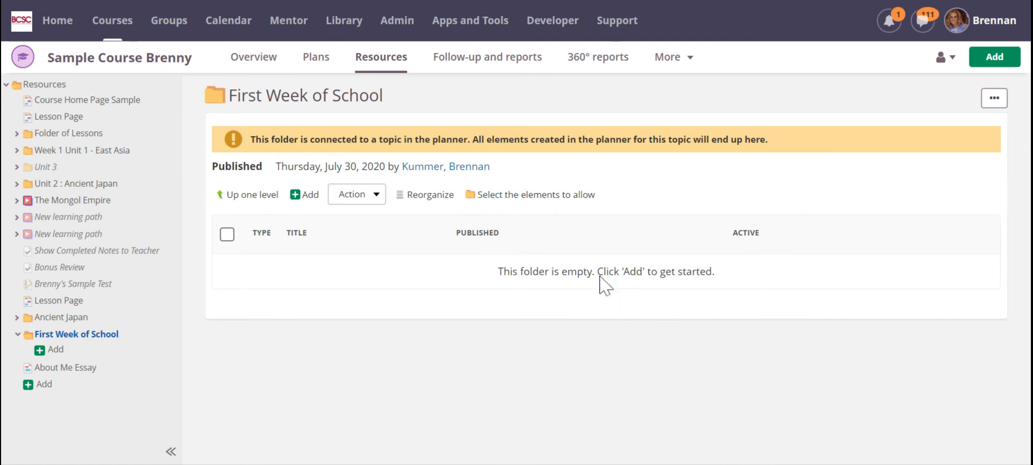
click(74, 102)
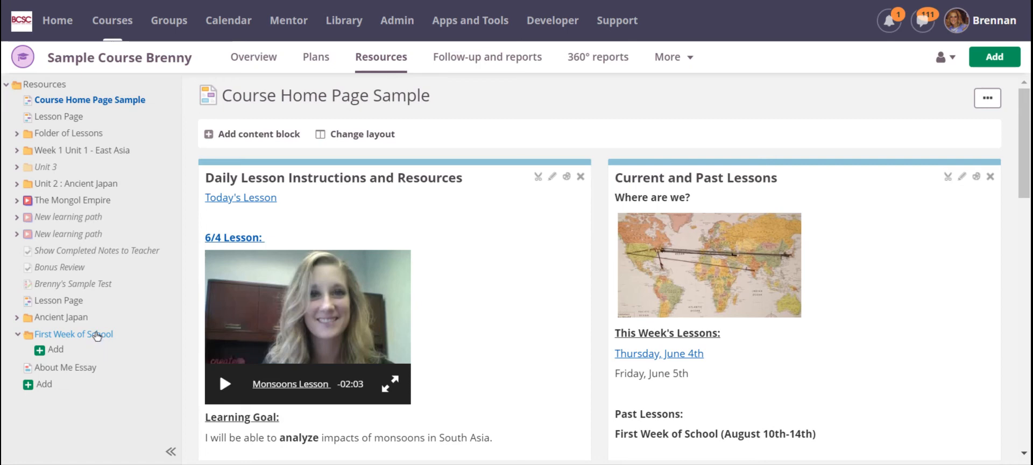
click(961, 176)
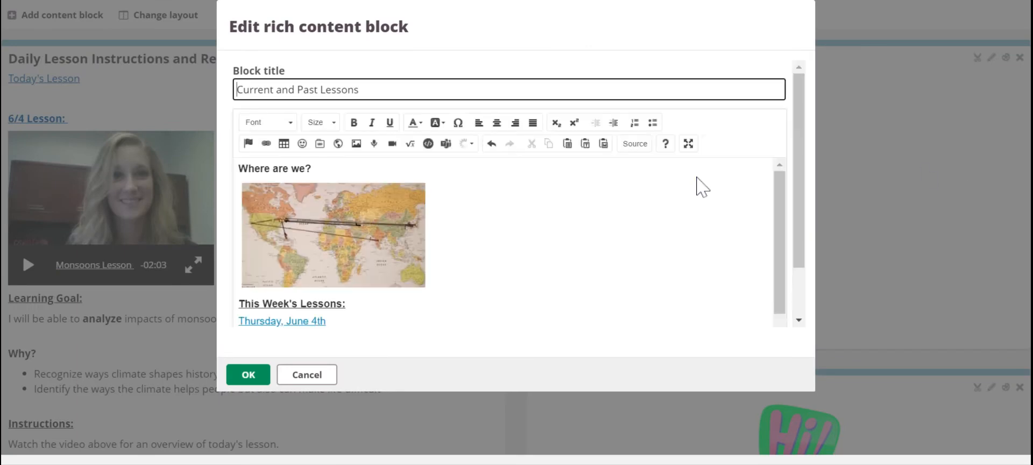
drag(794, 179, 799, 243)
drag(779, 203, 778, 239)
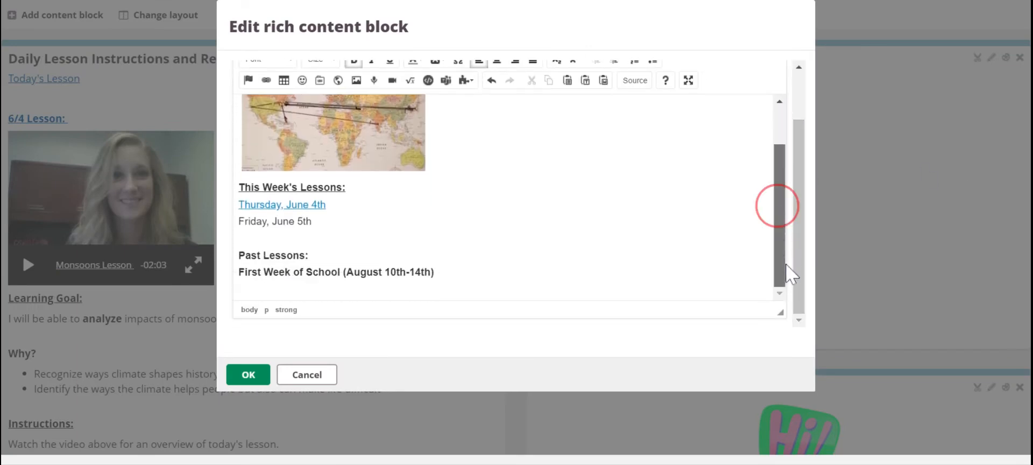
drag(433, 272, 231, 271)
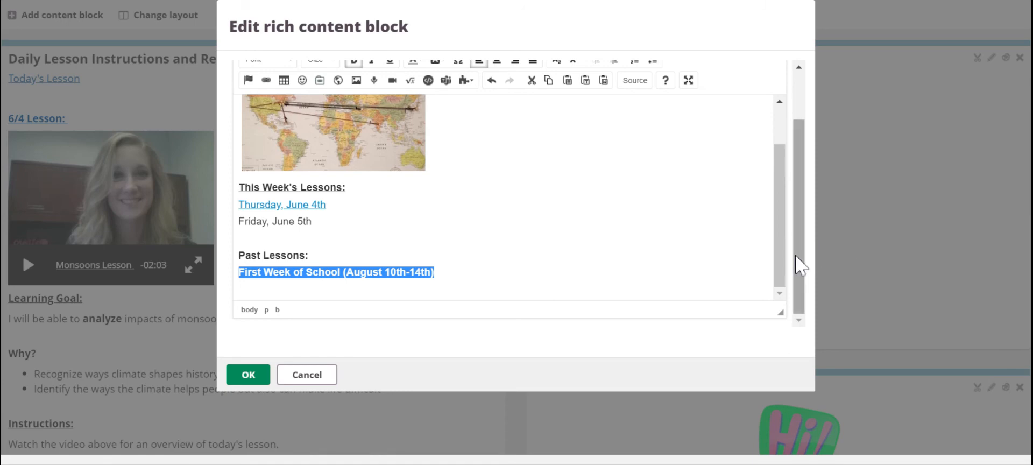
drag(795, 259, 796, 235)
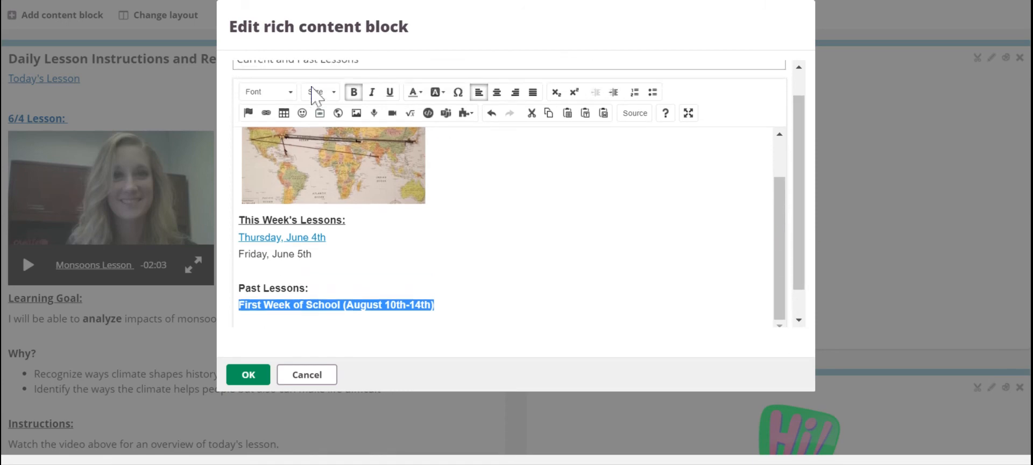
click(266, 113)
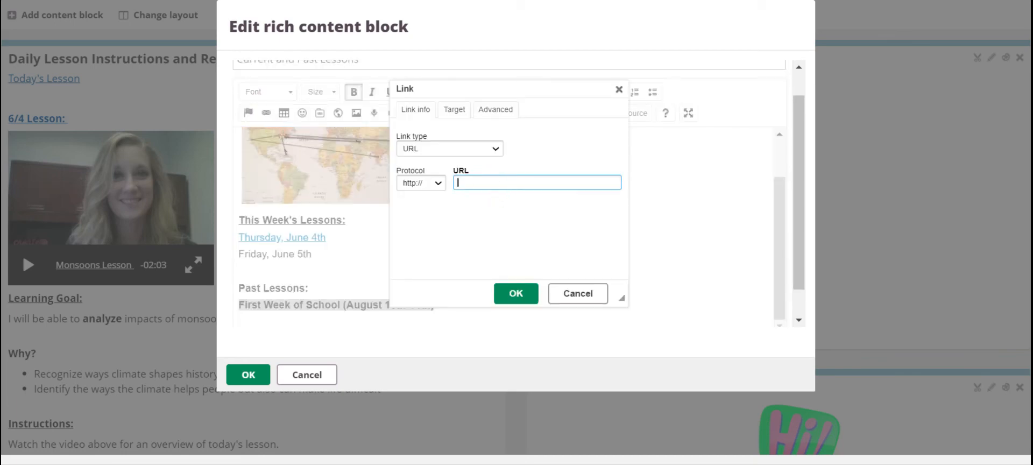
key(ctrl+v)
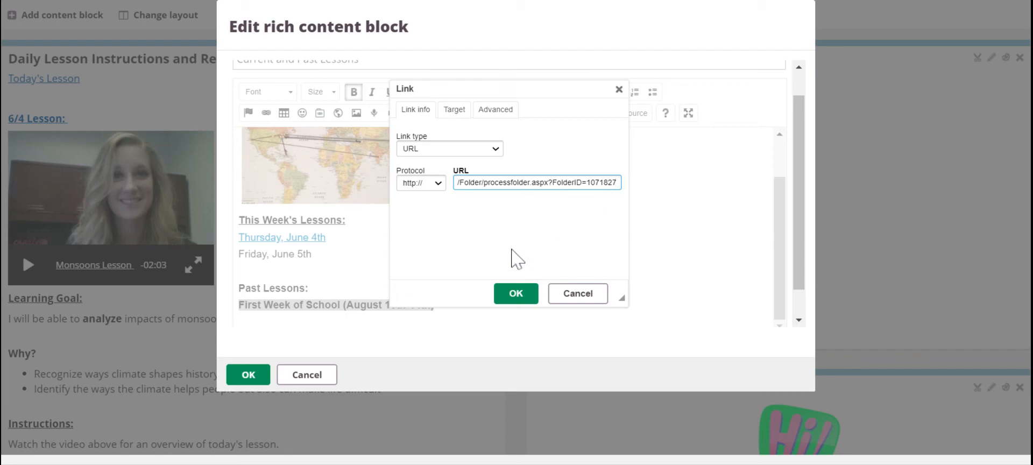
click(516, 296)
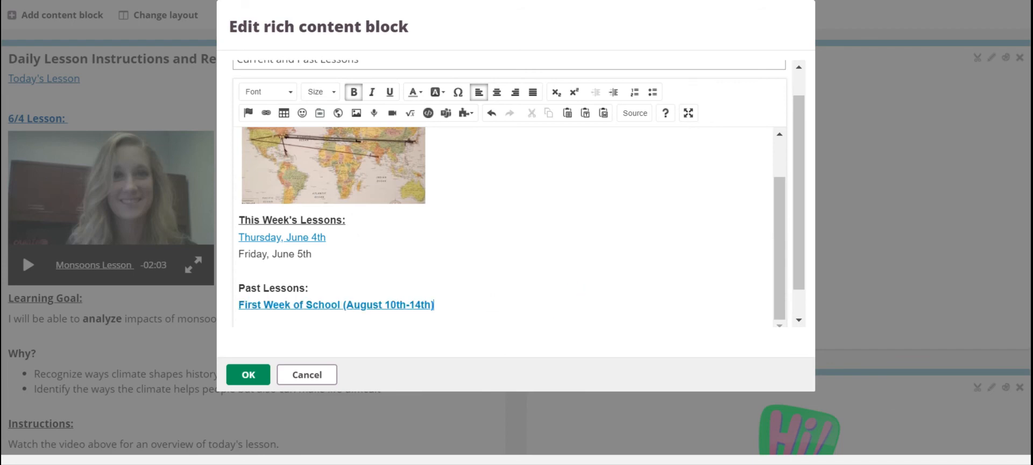
click(249, 376)
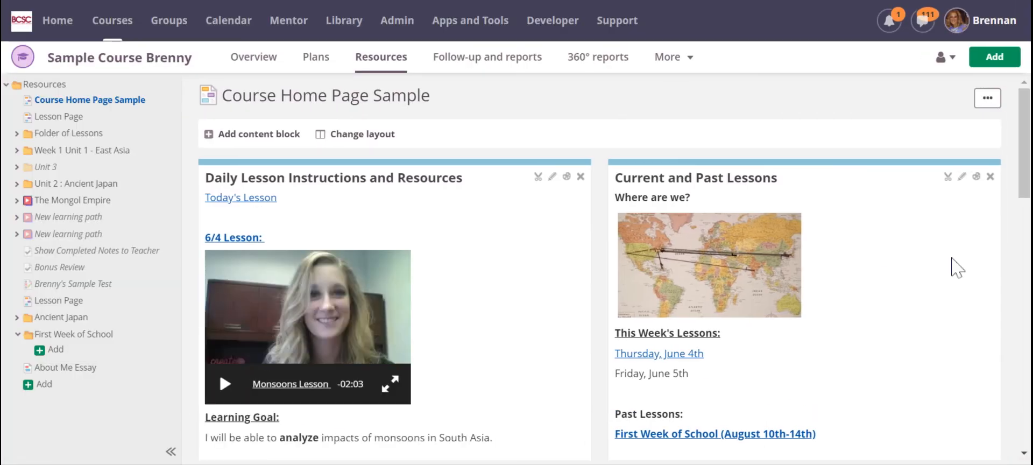
scroll(1029, 153, down, 2)
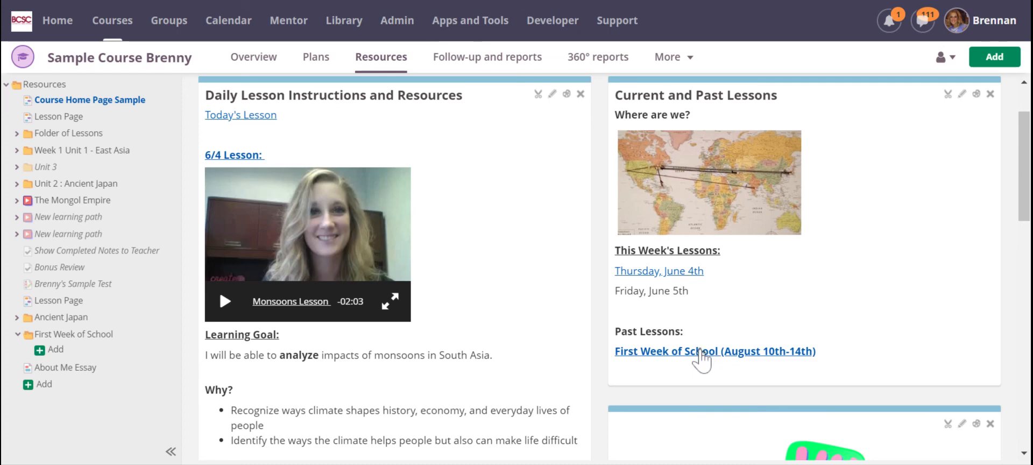
mouse_move(1028, 171)
mouse_down()
mouse_move(1028, 190)
mouse_move(1029, 161)
mouse_move(1028, 172)
mouse_up()
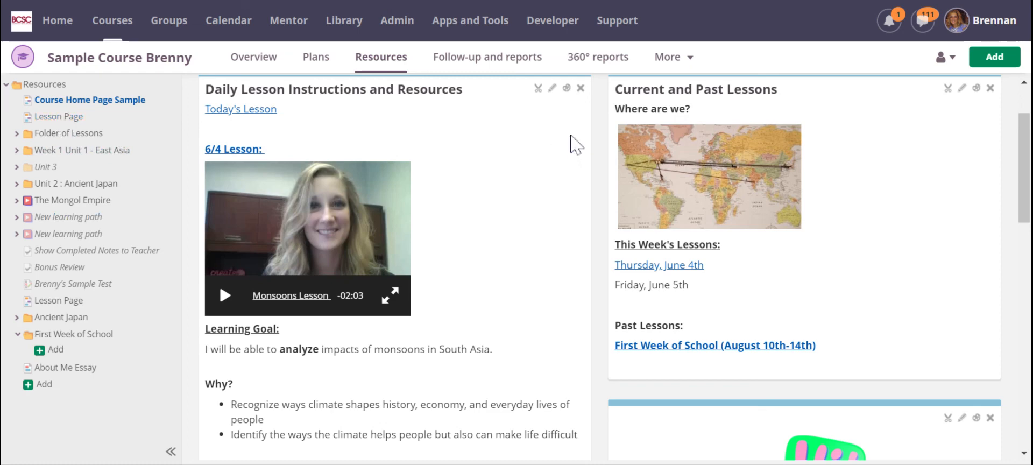
drag(1024, 185, 1024, 264)
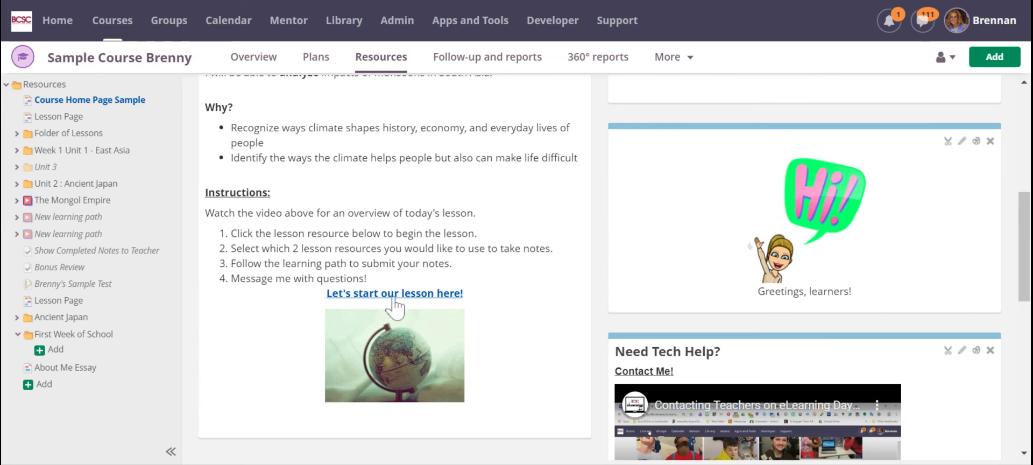
drag(1024, 285, 1024, 181)
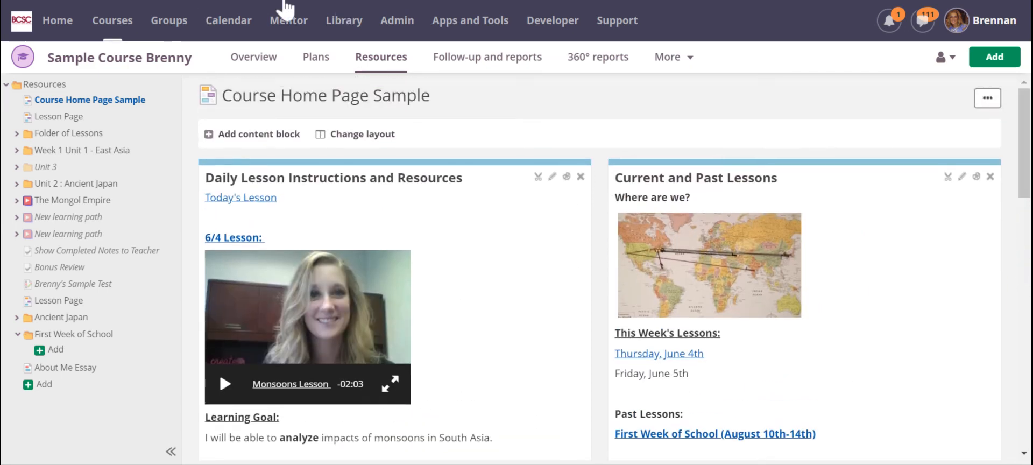